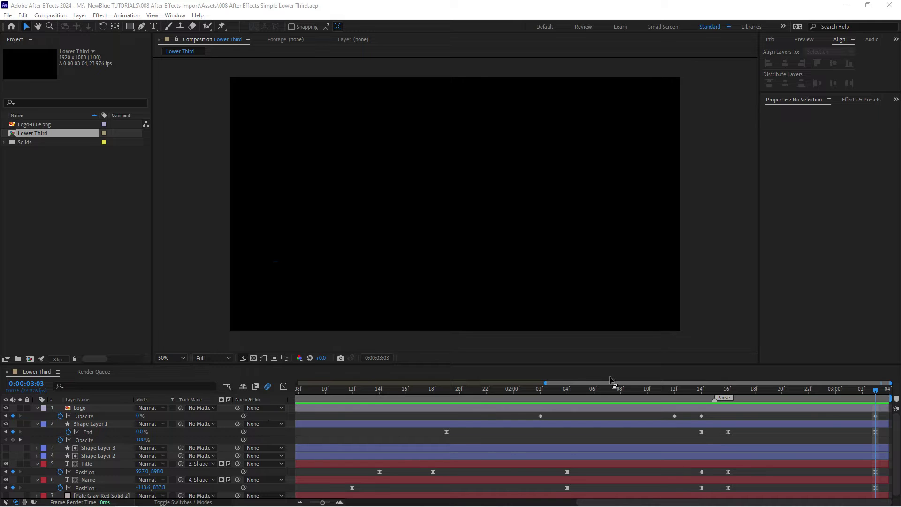
# Show the full Lower Third timeline, return to 0:00:00:00 and preview the animation.
pyautogui.click(250, 384)
pyautogui.press('-')
pyautogui.press('-')
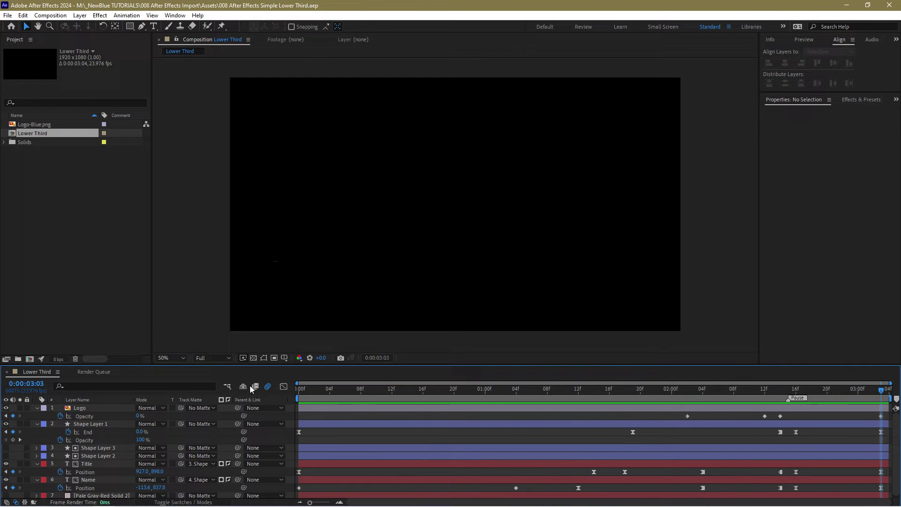
pyautogui.click(298, 390)
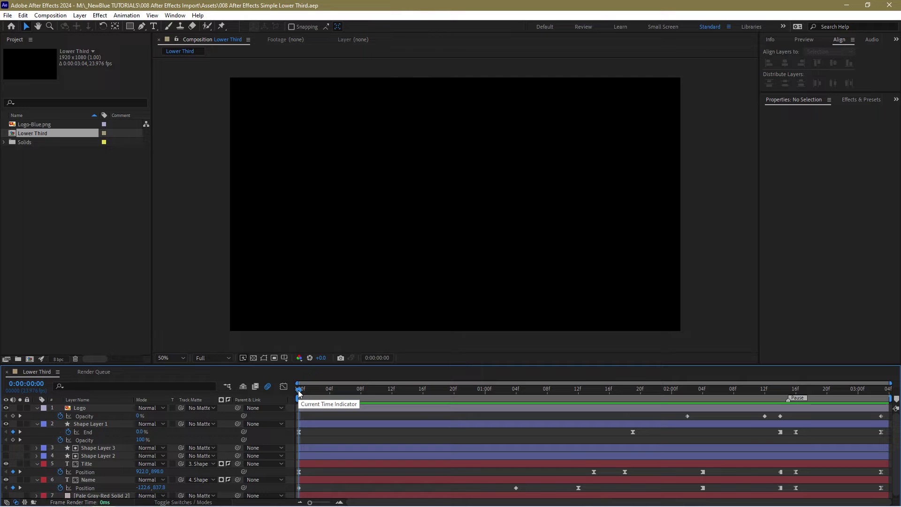
pyautogui.press('space')
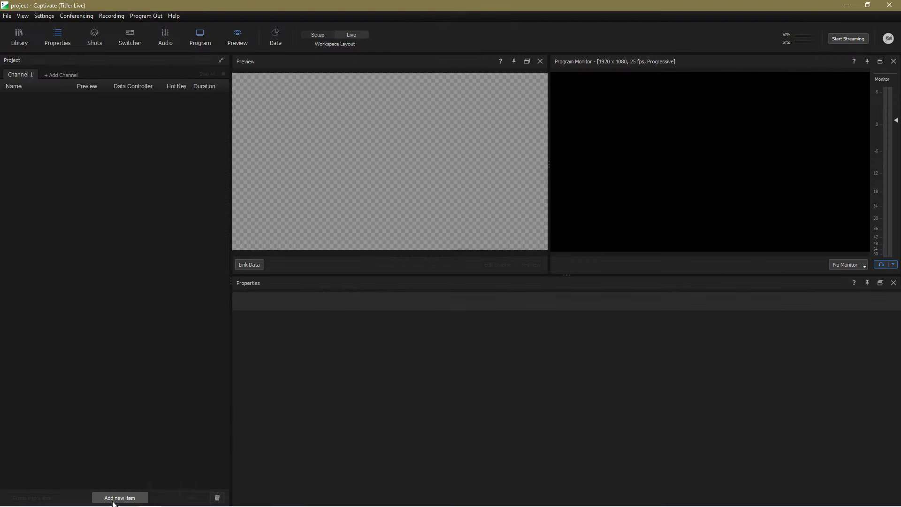
# Import Interviewee.png as a media item and put it on air.
pyautogui.click(160, 497)
pyautogui.click(160, 490)
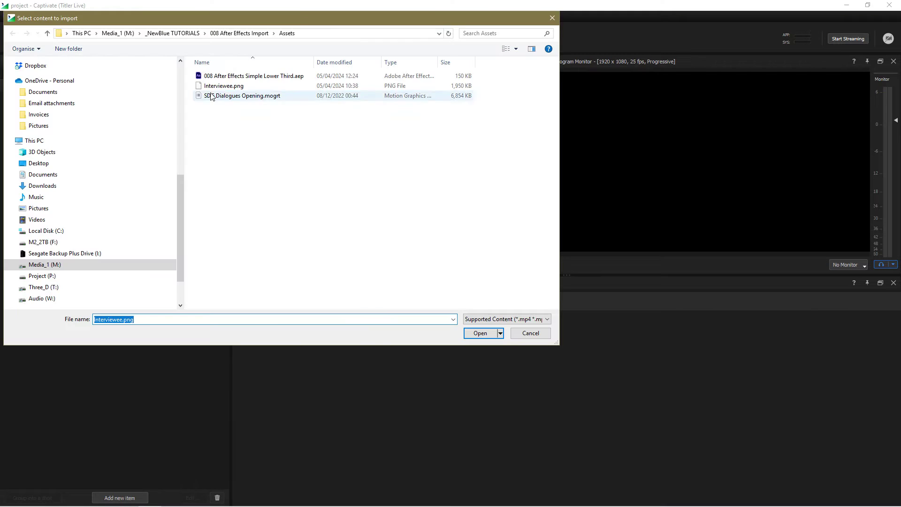
pyautogui.doubleClick(219, 84)
pyautogui.click(219, 102)
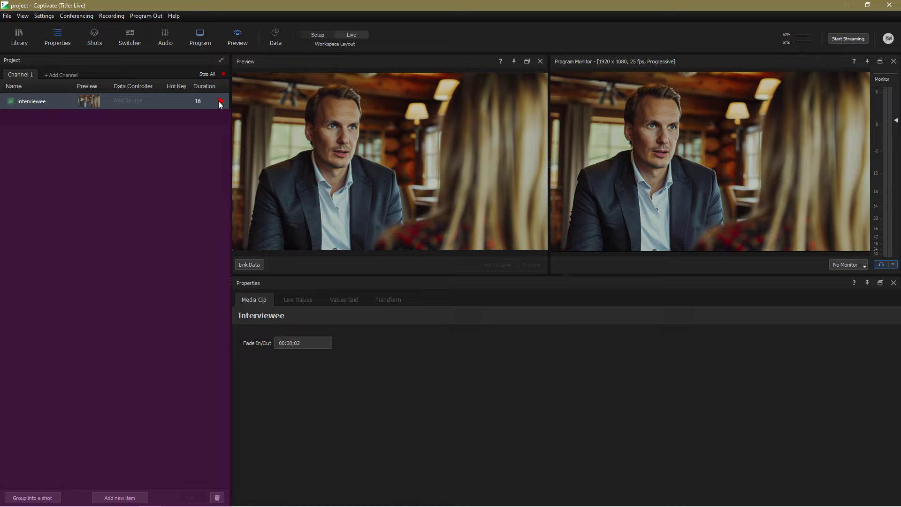
# Import the Simple Lower Third After Effects project into the project list.
pyautogui.rightClick(144, 176)
pyautogui.moveTo(173, 177)
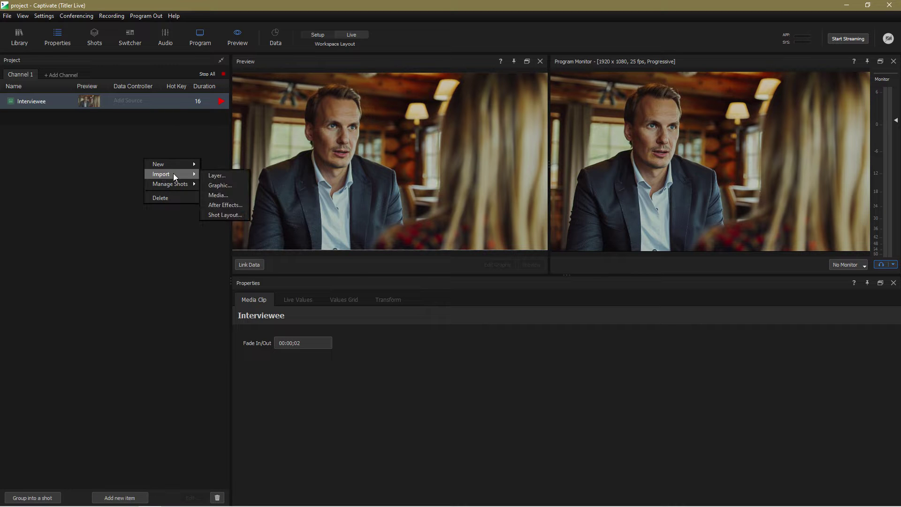
pyautogui.click(221, 205)
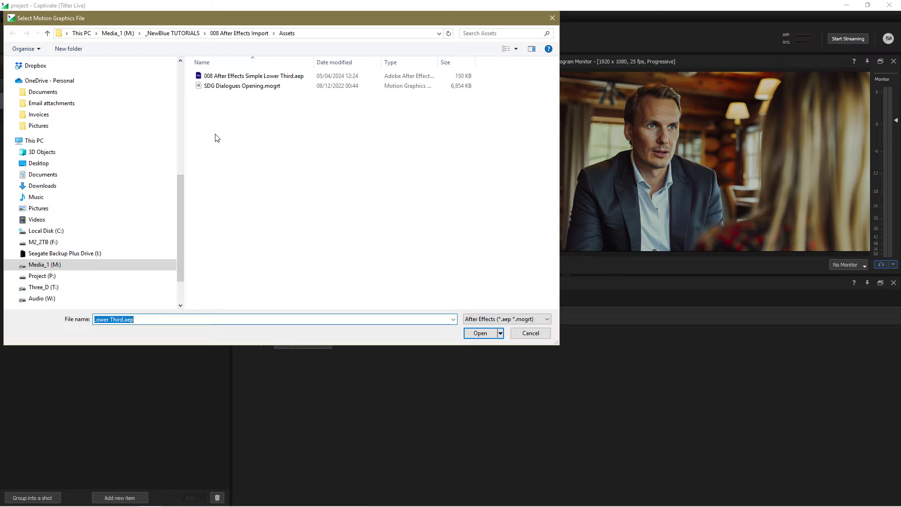
pyautogui.doubleClick(257, 76)
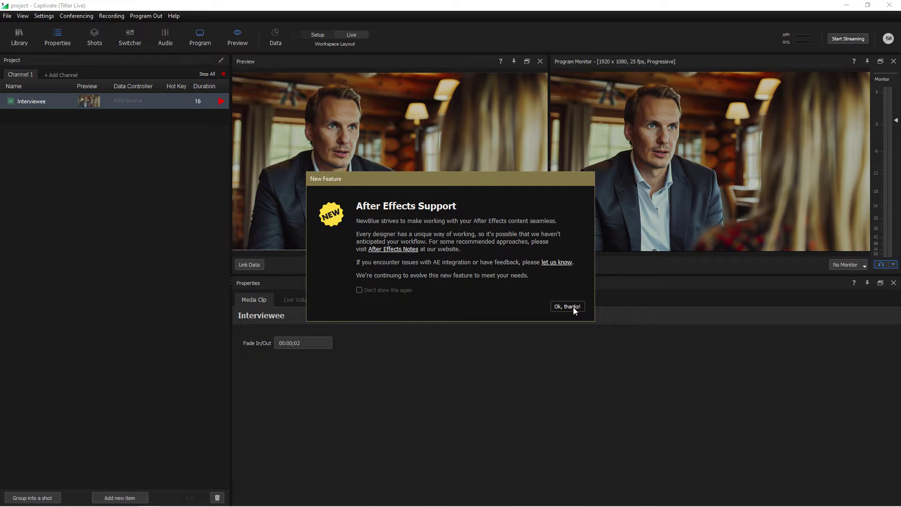
# Dismiss the support notice, move the 008 lower third above Interviewee and air it.
pyautogui.click(567, 307)
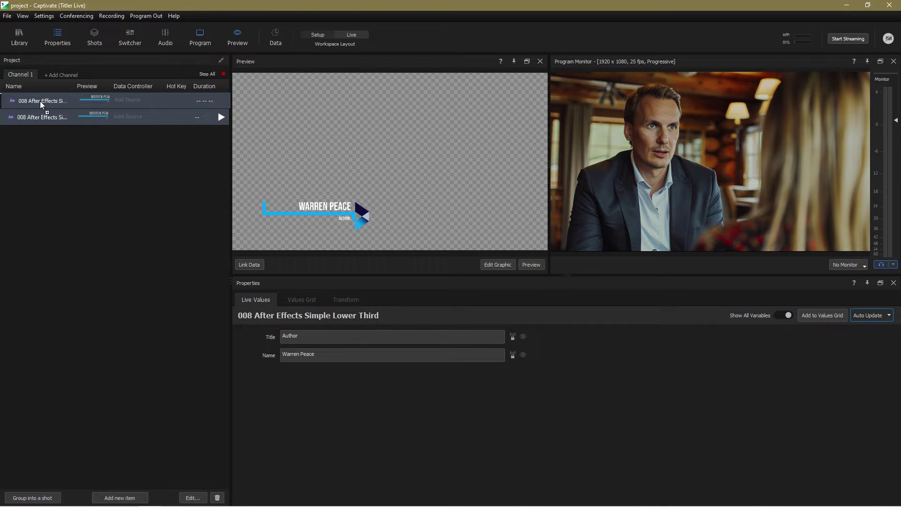
pyautogui.moveTo(40, 100); pyautogui.dragTo(41, 100)
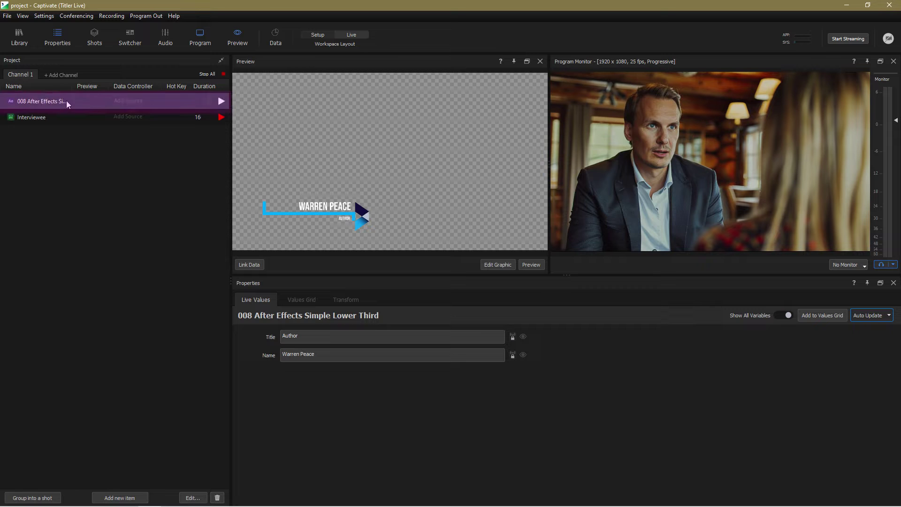
pyautogui.click(220, 102)
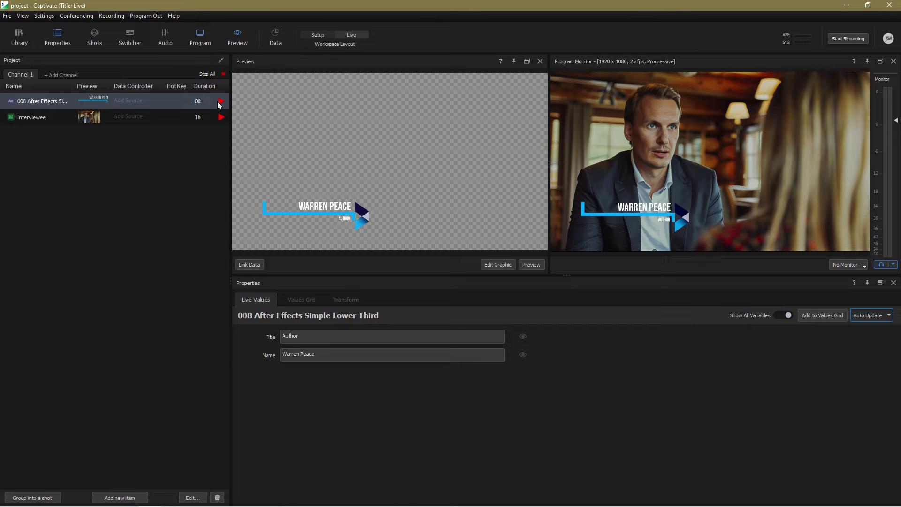
# Take the lower third off air and enter title 'Tailor' and a new person's name.
pyautogui.click(219, 103)
pyautogui.click(287, 335)
pyautogui.write('Tailor')
pyautogui.tripleClick(291, 353)
pyautogui.write('Stitch Panz')
pyautogui.press('Return')
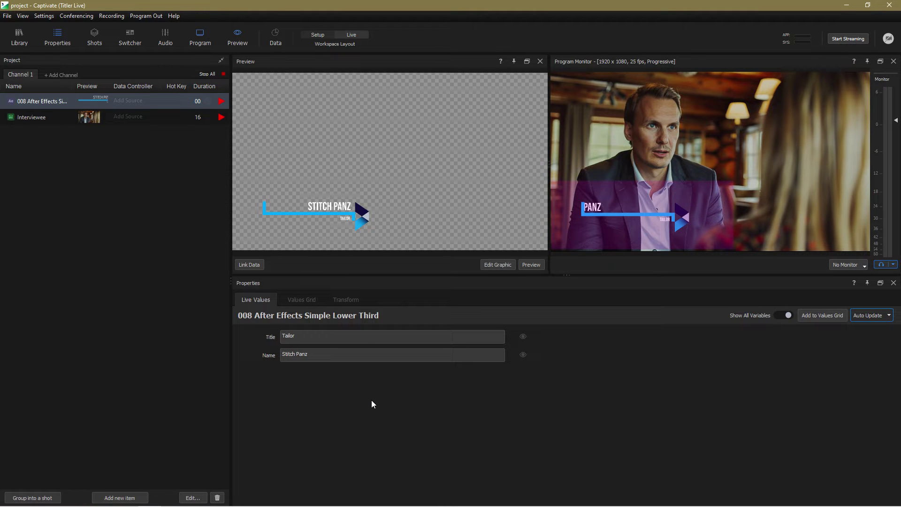
# Correct the Title value to 'Sailor' and reapply the new name.
pyautogui.click(281, 336)
pyautogui.press('Delete')
pyautogui.write('S')
pyautogui.click(282, 355)
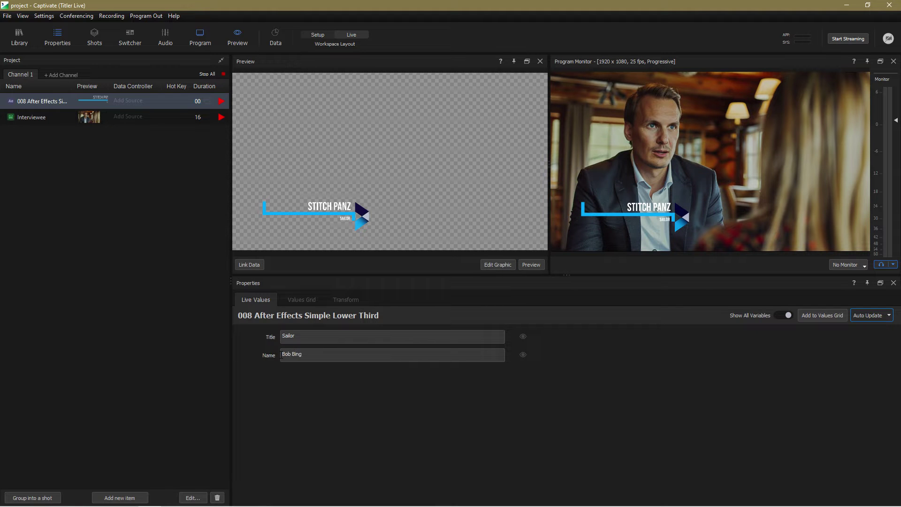
pyautogui.press('Return')
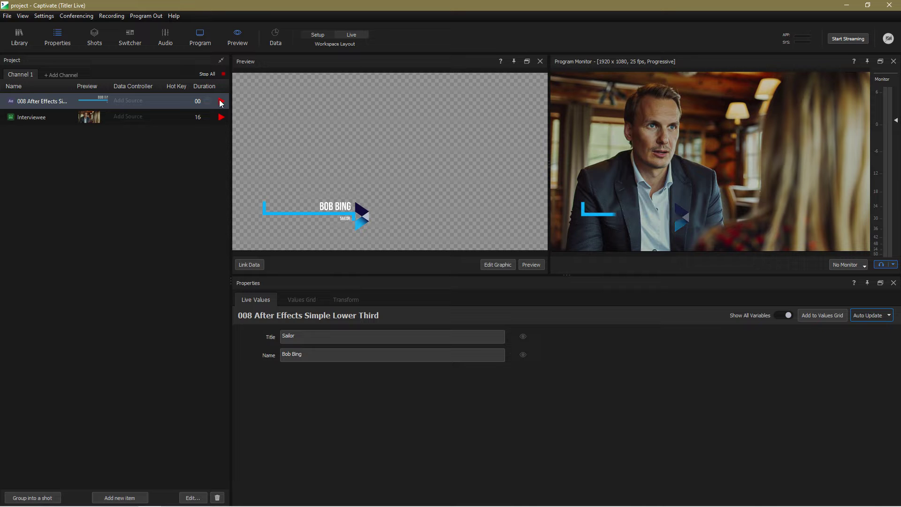
# Stop the lower third, scale it up from its top-right corner, and air it again.
pyautogui.click(294, 220)
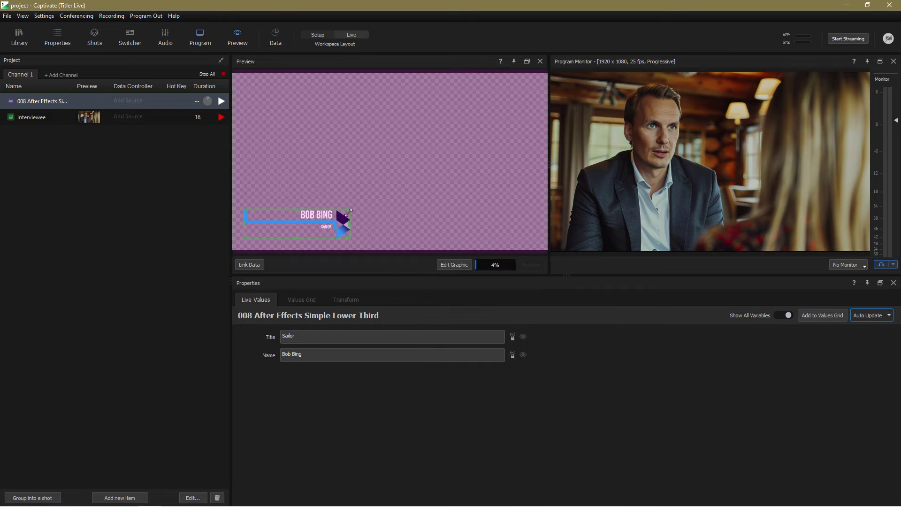
pyautogui.moveTo(350, 211); pyautogui.dragTo(378, 191)
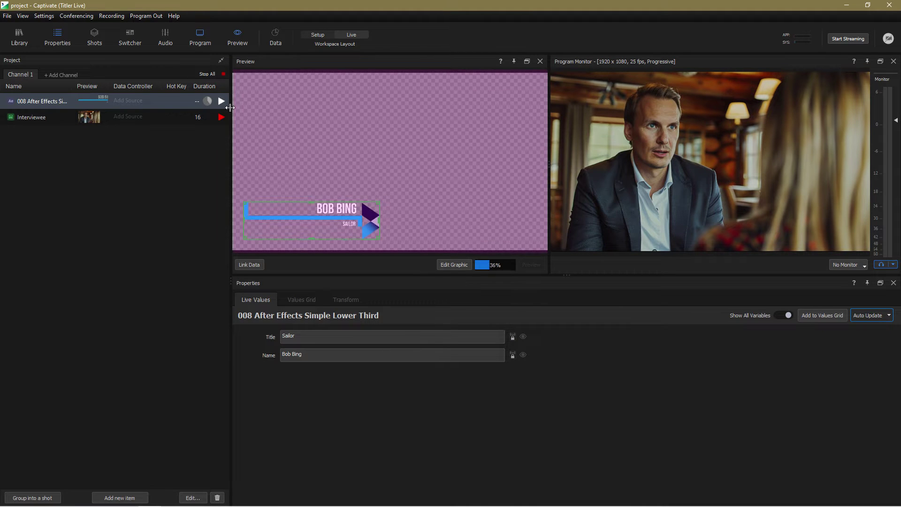
pyautogui.click(221, 101)
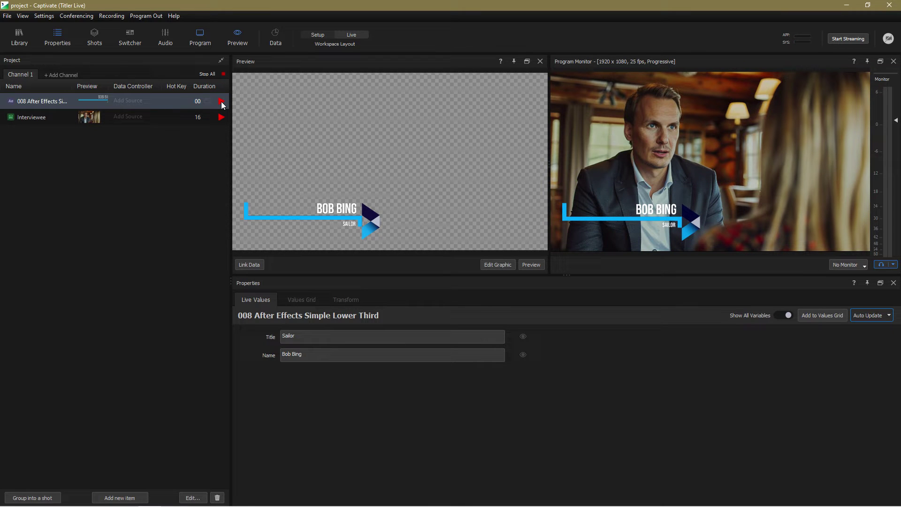
# Load Values Grid rows 2 (Soldier), 3 (Rich Man), then 1 (Sailor) into the lower third.
pyautogui.click(302, 299)
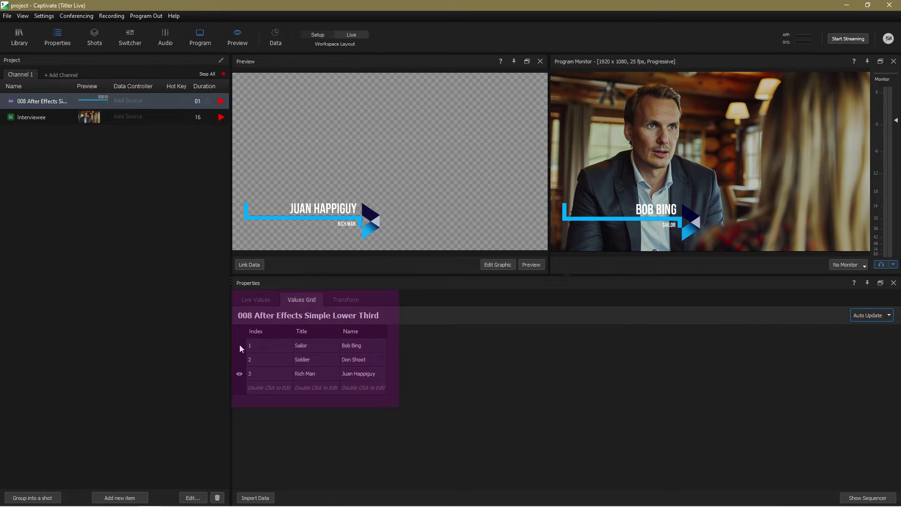
pyautogui.click(237, 360)
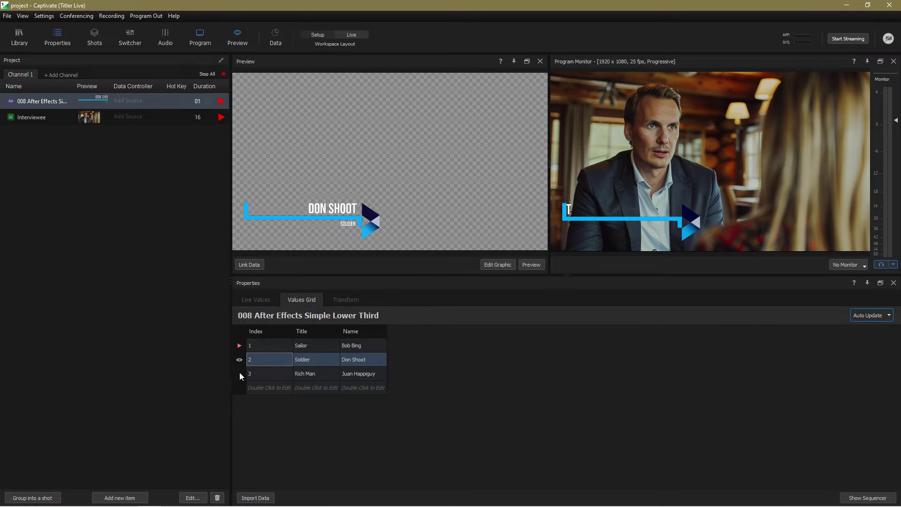
pyautogui.click(239, 373)
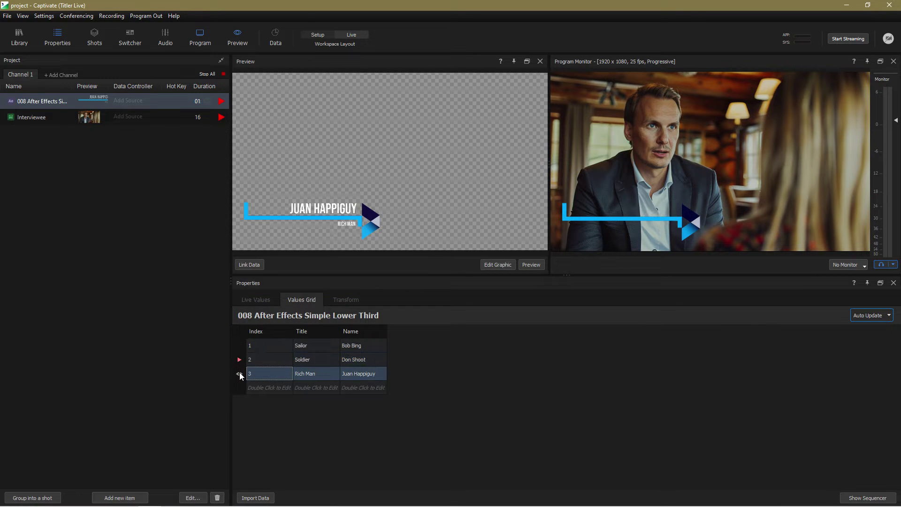
pyautogui.click(238, 345)
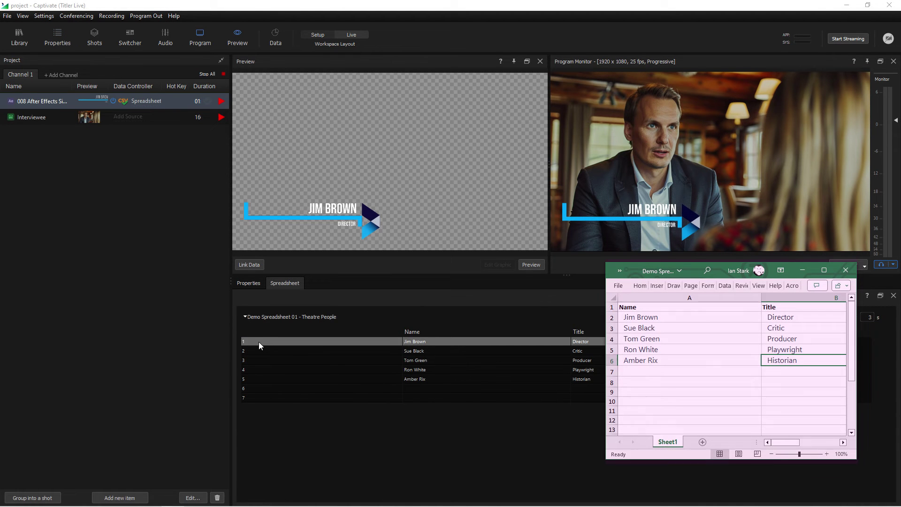
# Switch the live lower third to spreadsheet rows 2 and then 3 (Producer).
pyautogui.click(254, 351)
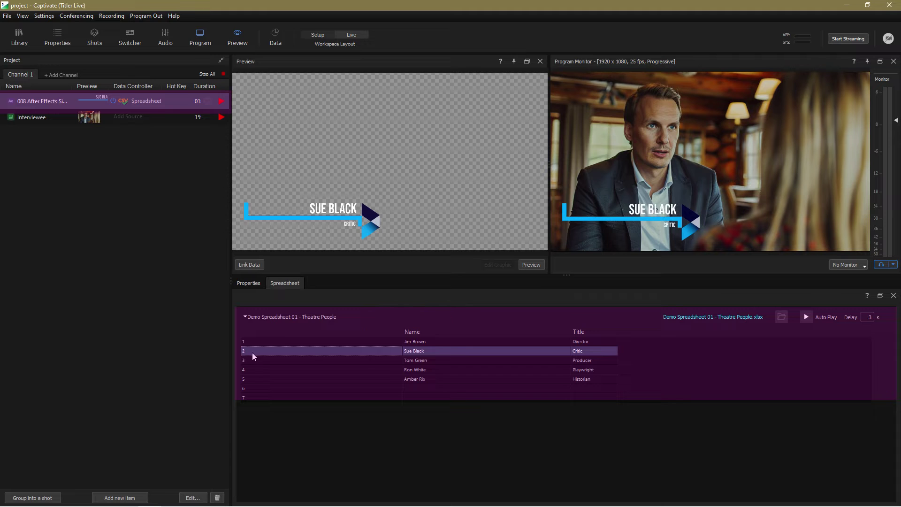
pyautogui.click(252, 361)
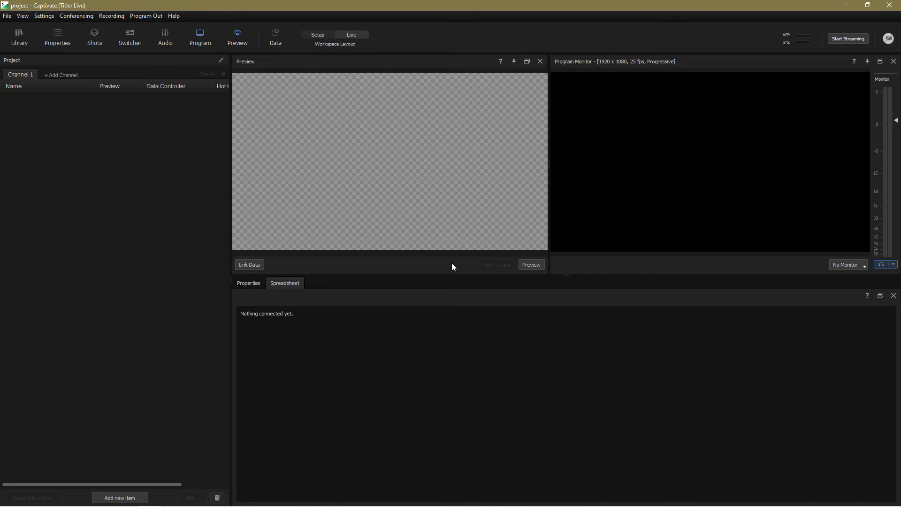
# Import SDG Dialogues Opening.mogrt from the Assets folder as an After Effects graphic.
pyautogui.rightClick(125, 229)
pyautogui.moveTo(134, 241)
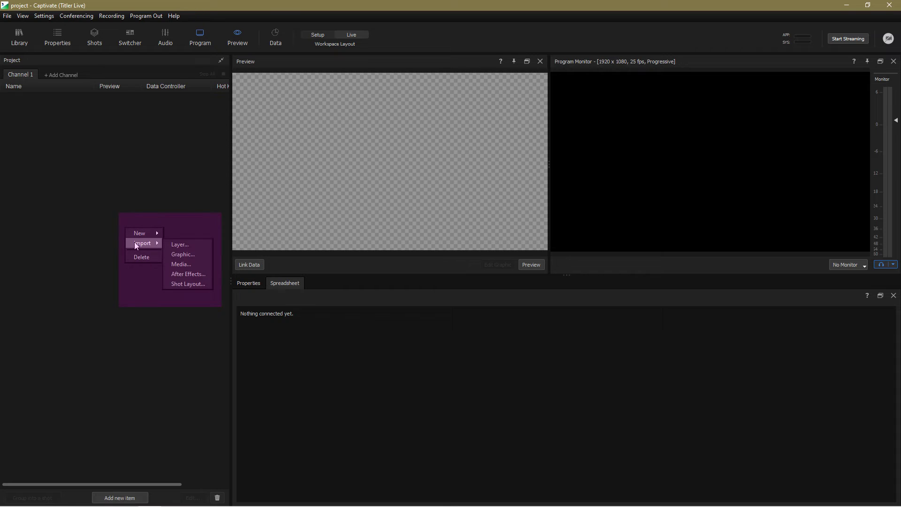
pyautogui.click(190, 274)
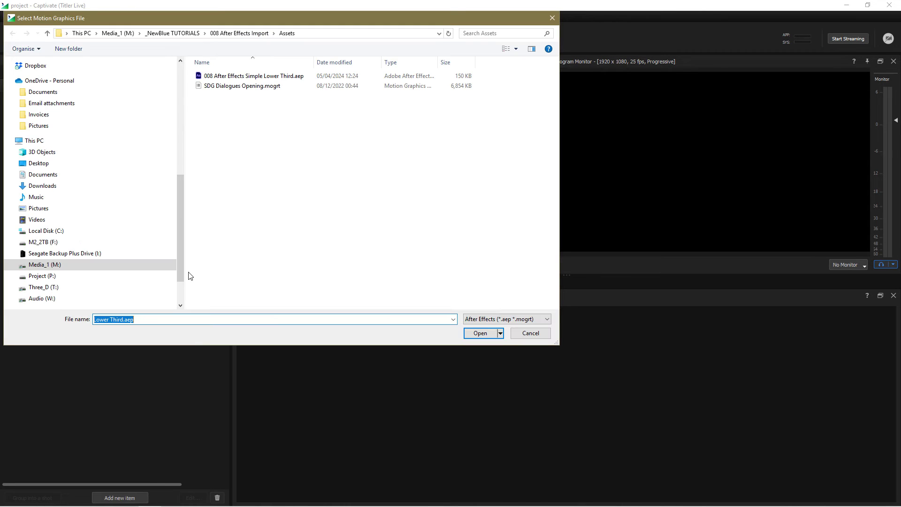
pyautogui.click(246, 87)
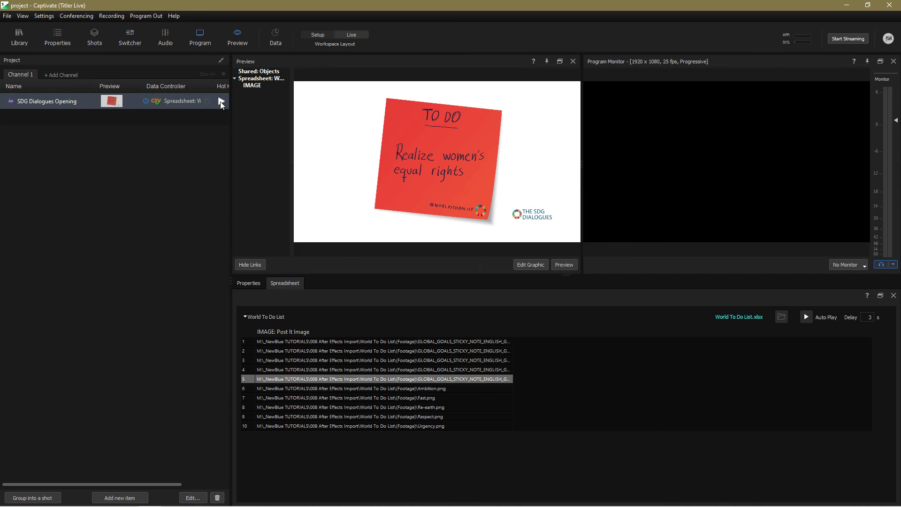
# Put the SDG Dialogues Opening graphic on air.
pyautogui.click(220, 101)
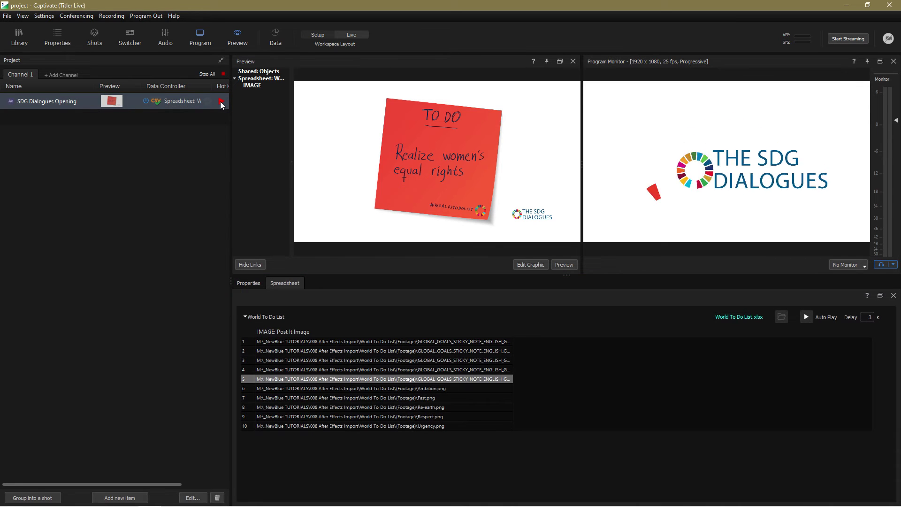
# Step the note through young women, emergency action, invest in women, and equal representation rows.
pyautogui.click(458, 341)
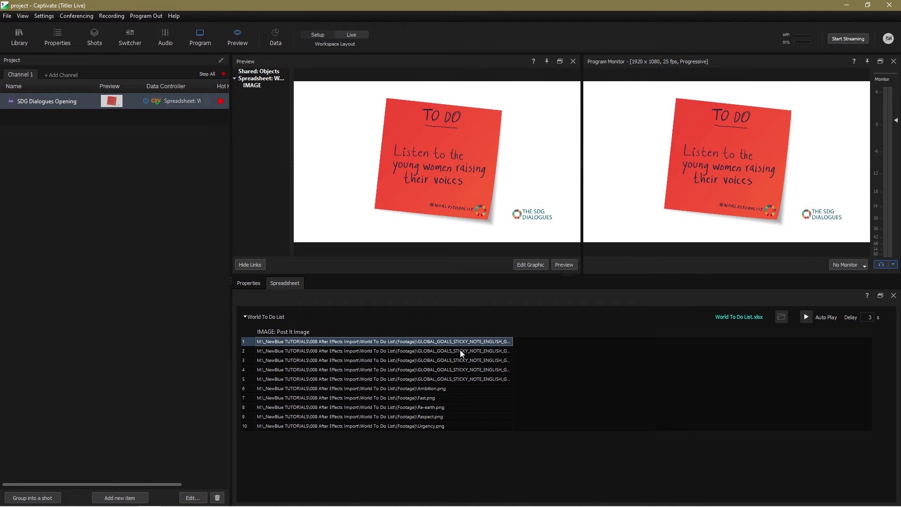
pyautogui.click(460, 351)
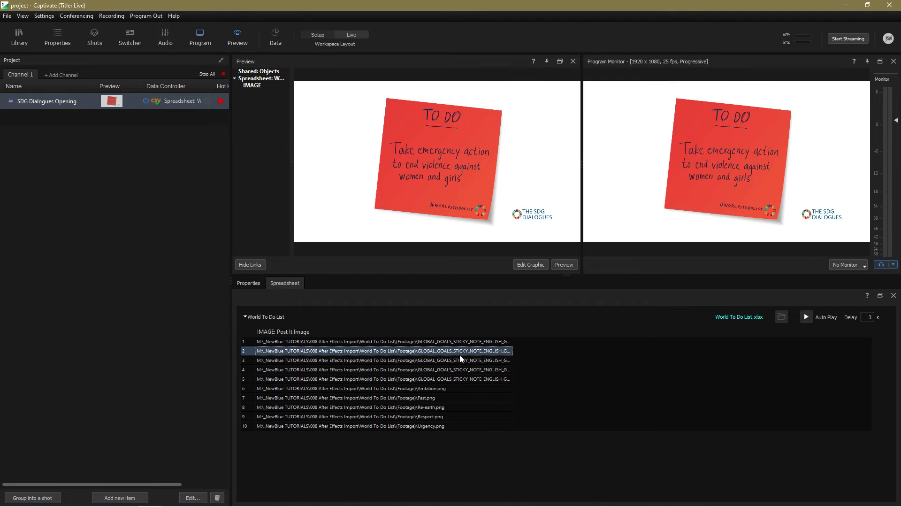
pyautogui.click(459, 360)
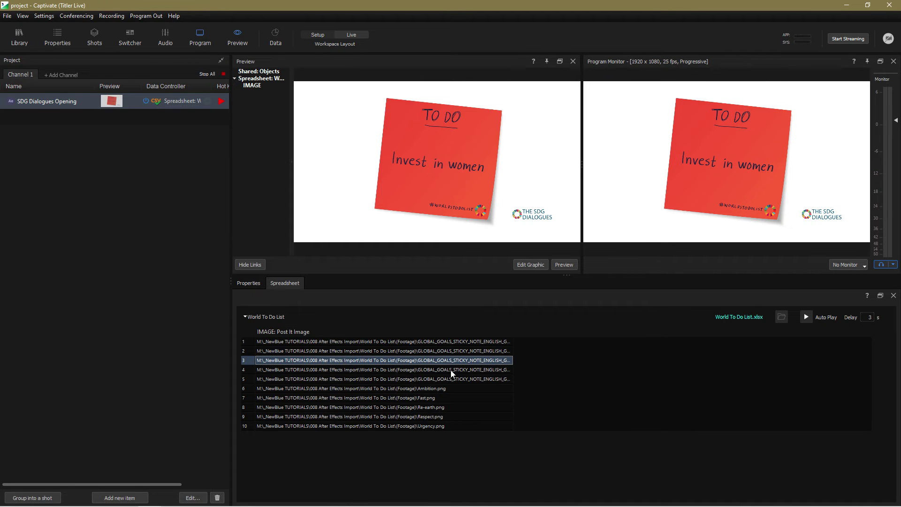
pyautogui.click(452, 369)
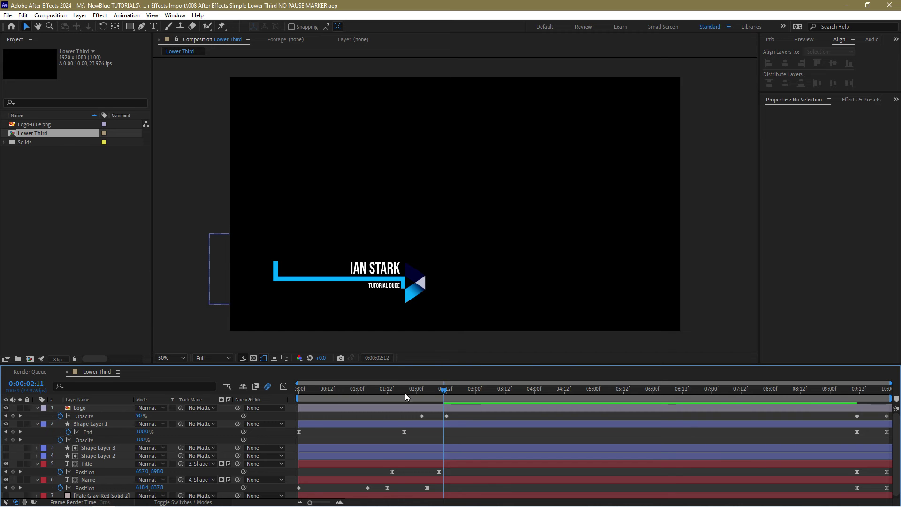
pyautogui.click(300, 389)
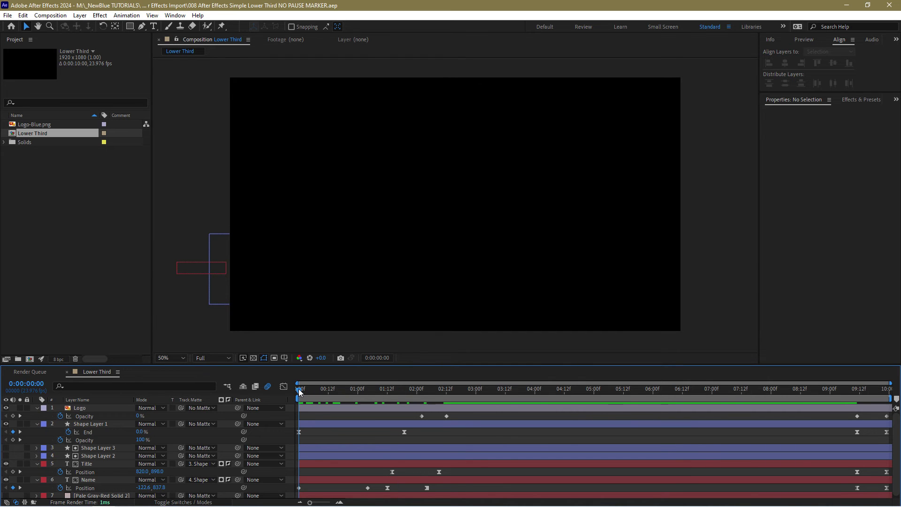
# Preview the lower third, then shift all layers' outro keyframes earlier to about 03:00.
pyautogui.press('space')
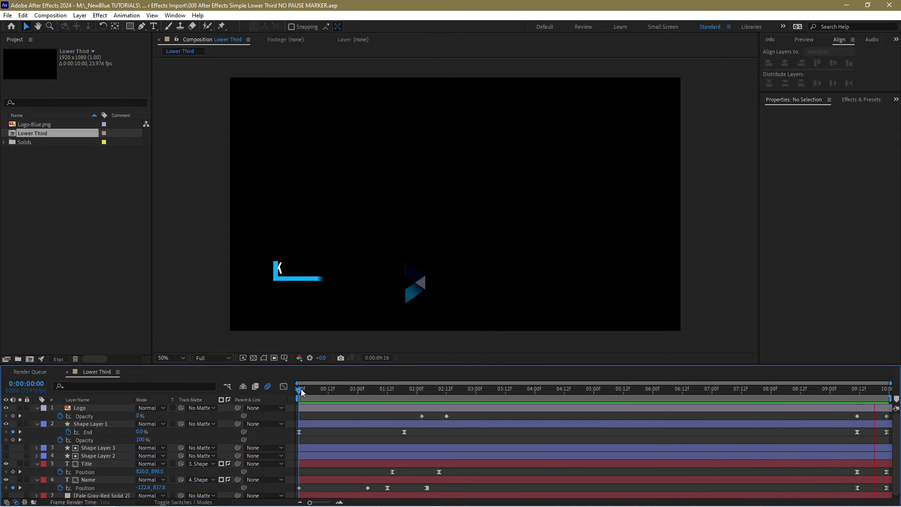
pyautogui.press('space')
pyautogui.hotkey('ctrl', 'a')
pyautogui.moveTo(850, 412); pyautogui.dragTo(467, 486)
# Place the composition marker at 0:00:02:16 with the comment 'Pause' and check the animation around it.
pyautogui.click(456, 388)
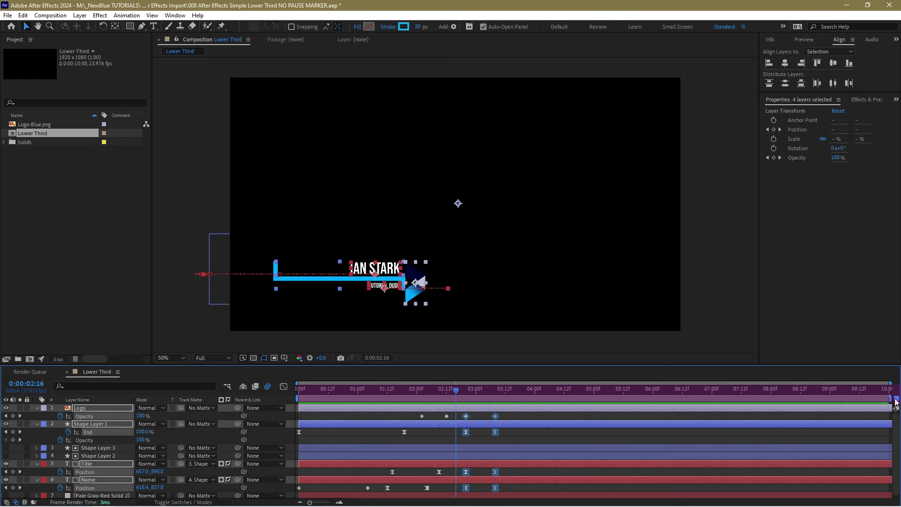
pyautogui.moveTo(790, 398); pyautogui.dragTo(457, 399)
pyautogui.doubleClick(458, 399)
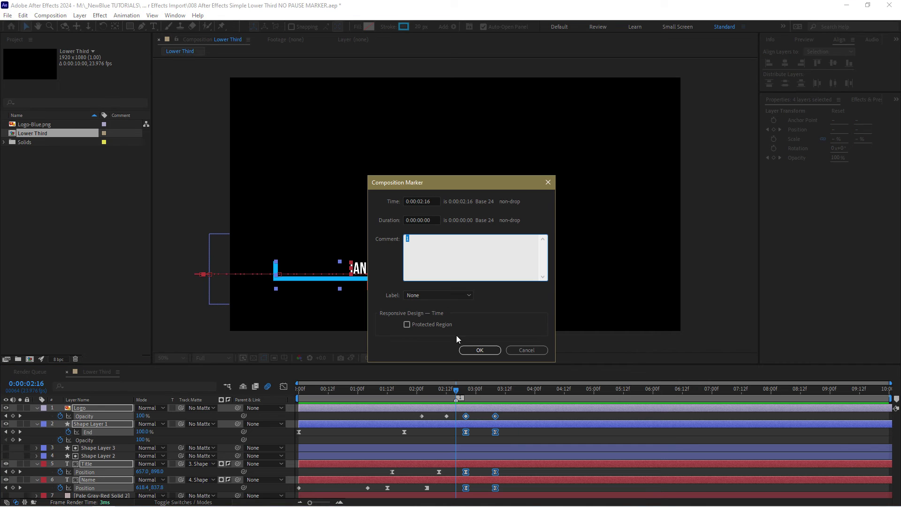
pyautogui.write('Paus')
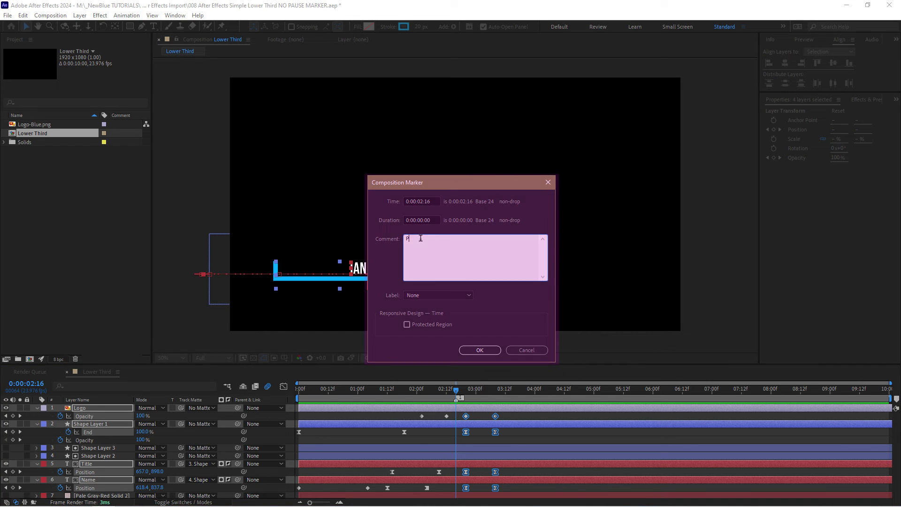
pyautogui.write('e')
pyautogui.click(483, 347)
pyautogui.moveTo(454, 394); pyautogui.dragTo(413, 390)
pyautogui.moveTo(413, 389); pyautogui.dragTo(459, 394)
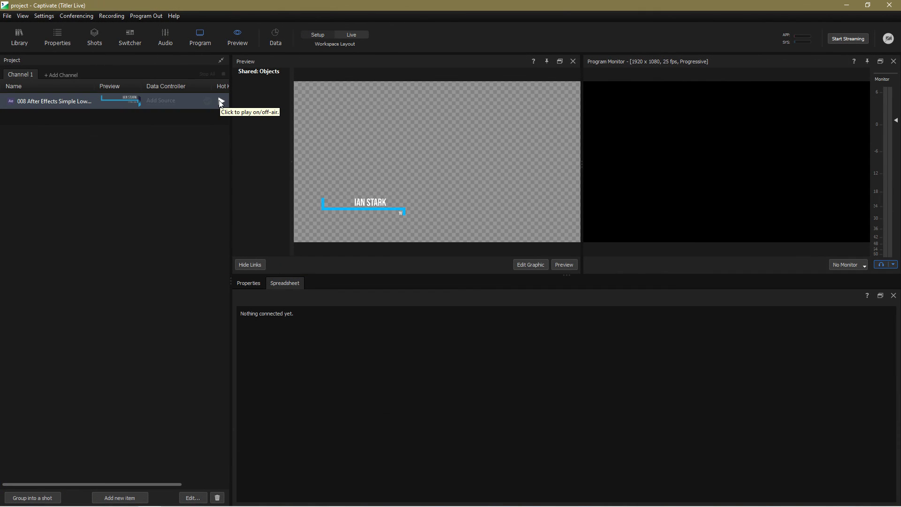
# Air the 008 lower third, take it off, and widen the project list to show Duration.
pyautogui.click(220, 102)
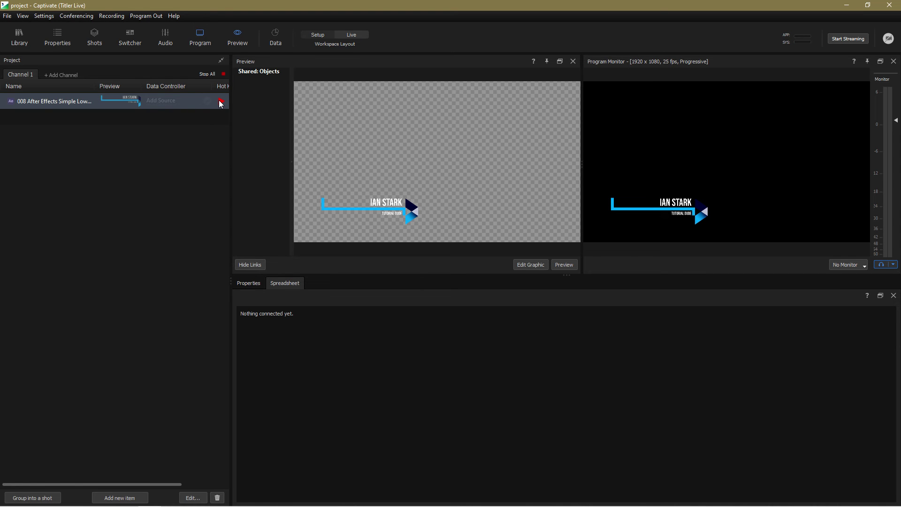
pyautogui.click(221, 102)
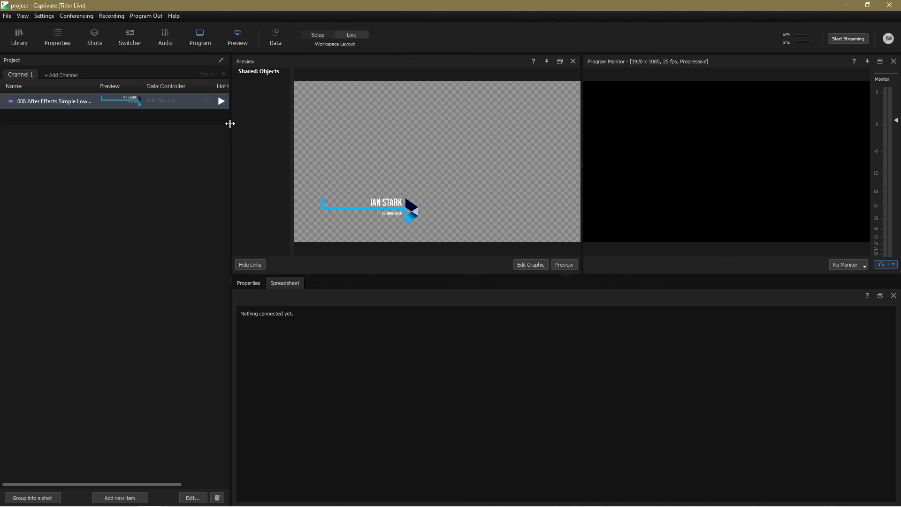
pyautogui.moveTo(229, 123); pyautogui.dragTo(314, 116)
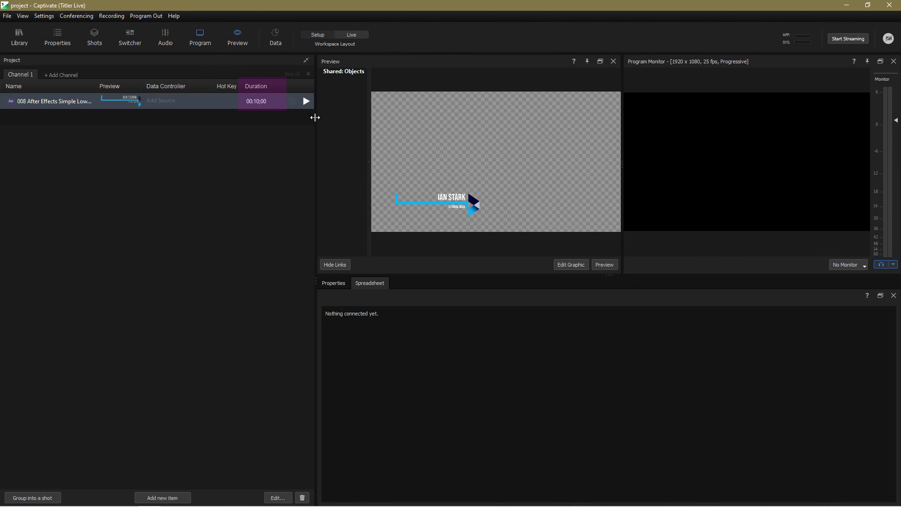
# Re-enter the 008 lower third's duration, now 00:01:19, and put it back on air.
pyautogui.doubleClick(258, 102)
pyautogui.press('Return')
pyautogui.click(306, 101)
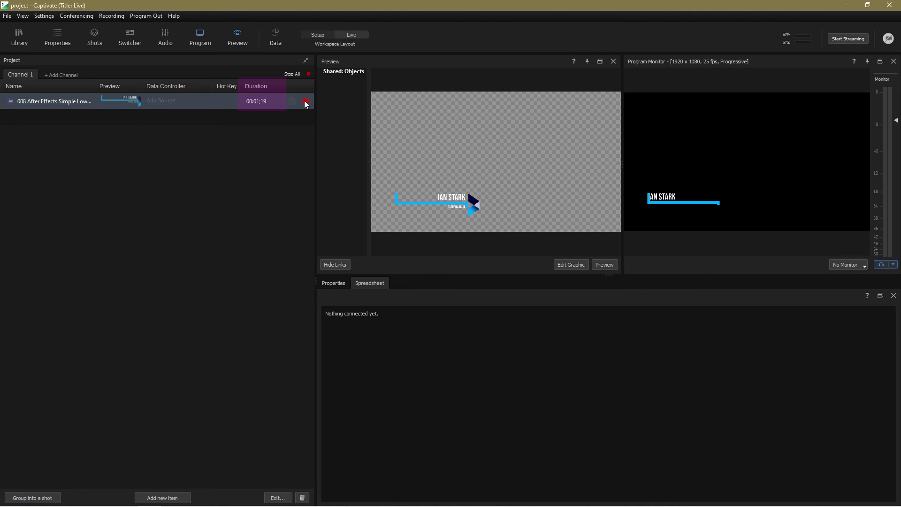